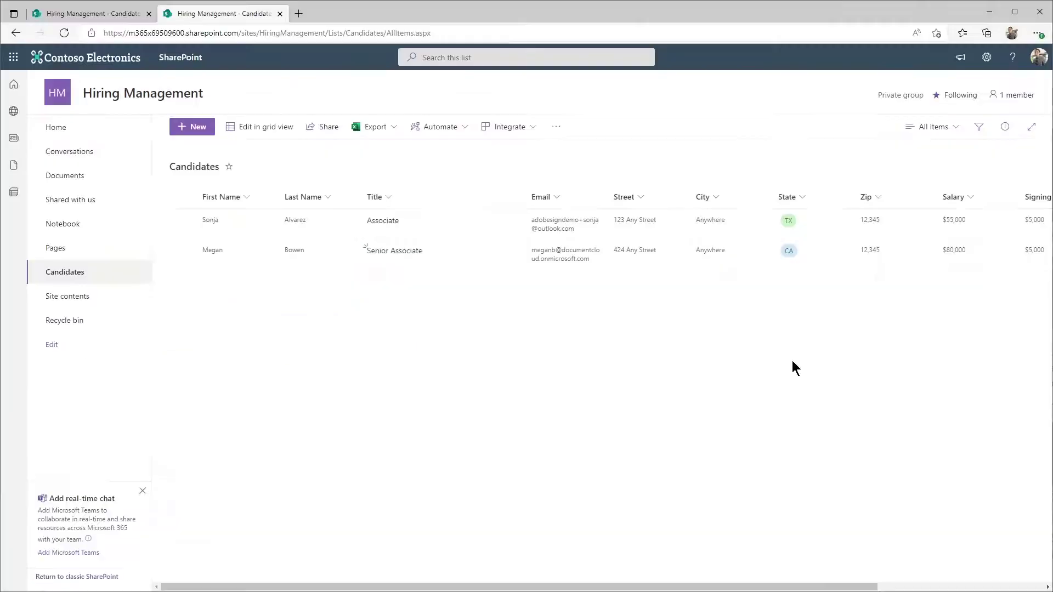
# Step: Select the second candidate's row in the SharePoint Candidates list
pyautogui.click(194, 250)
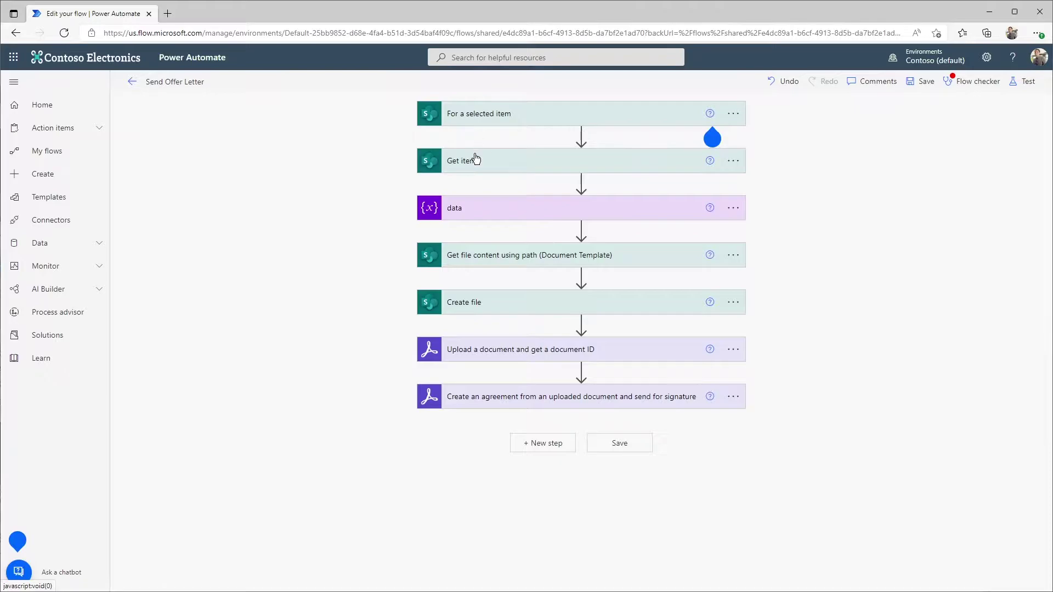
# Step: Expand the data variable step and the Get file content using path step to inspect their settings
pyautogui.click(483, 207)
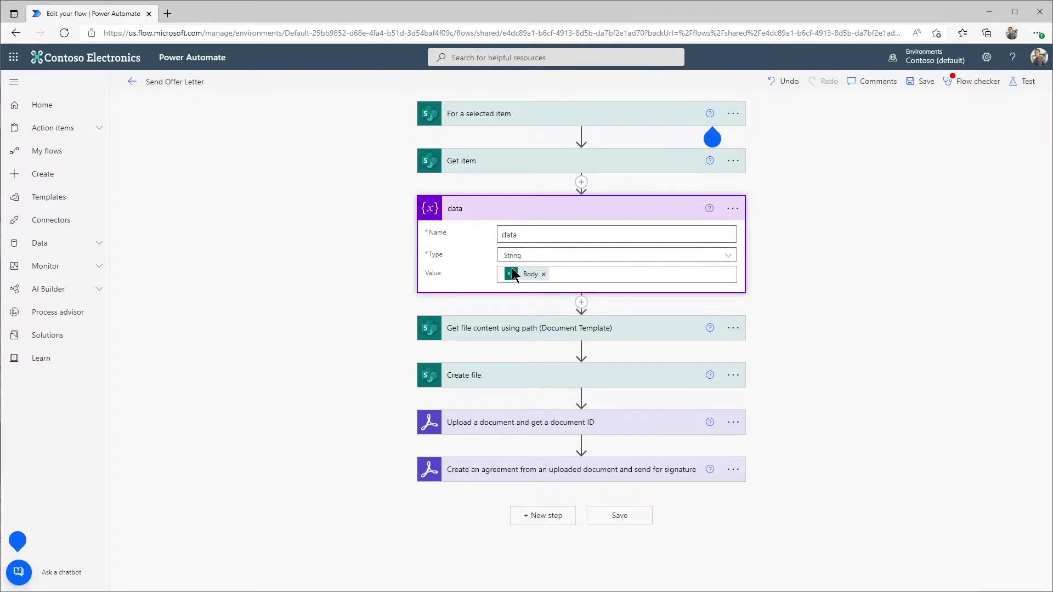
pyautogui.click(501, 329)
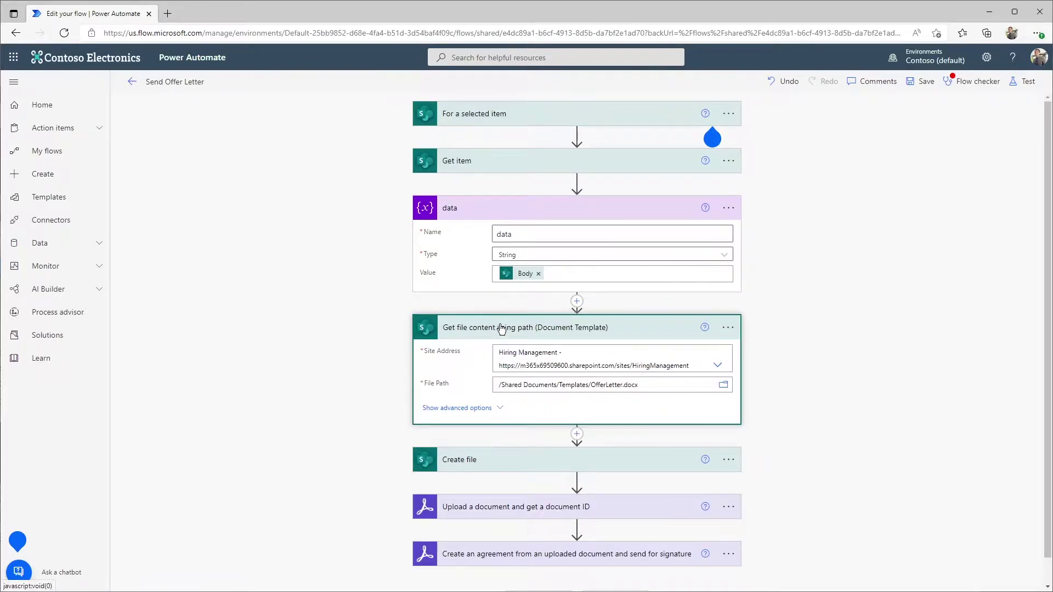
# Step: Insert Adobe PDF Services' Generate document from Word template action after the template-fetching step
pyautogui.click(576, 434)
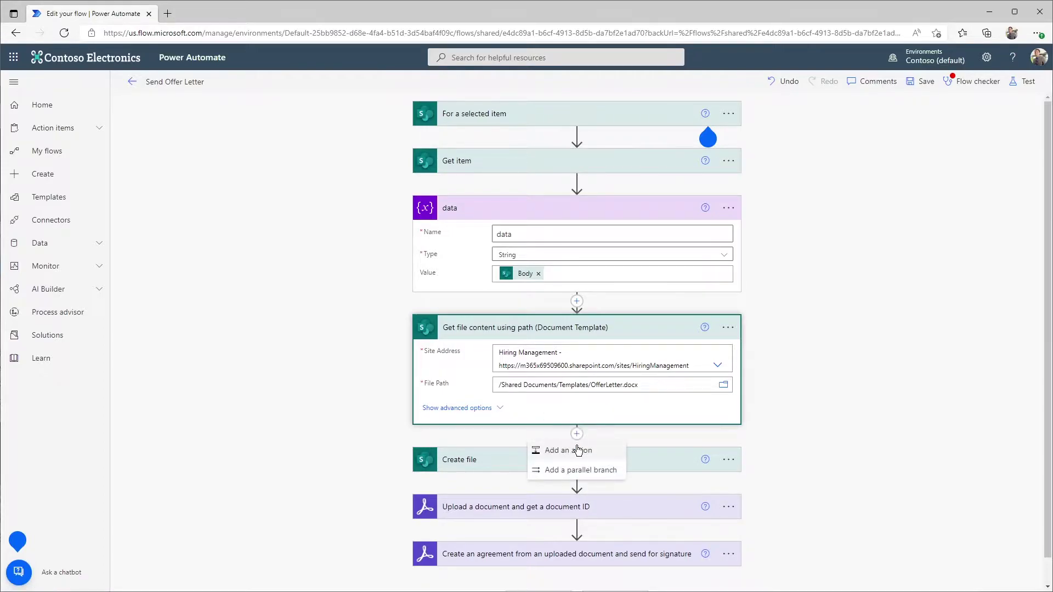
pyautogui.click(578, 450)
pyautogui.write('ad')
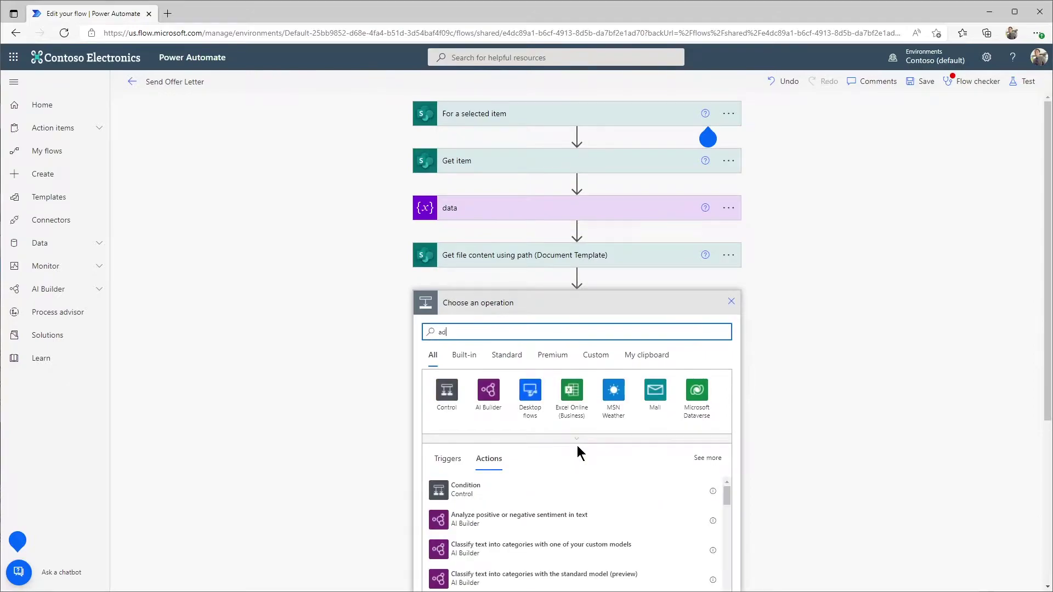
pyautogui.write('obe')
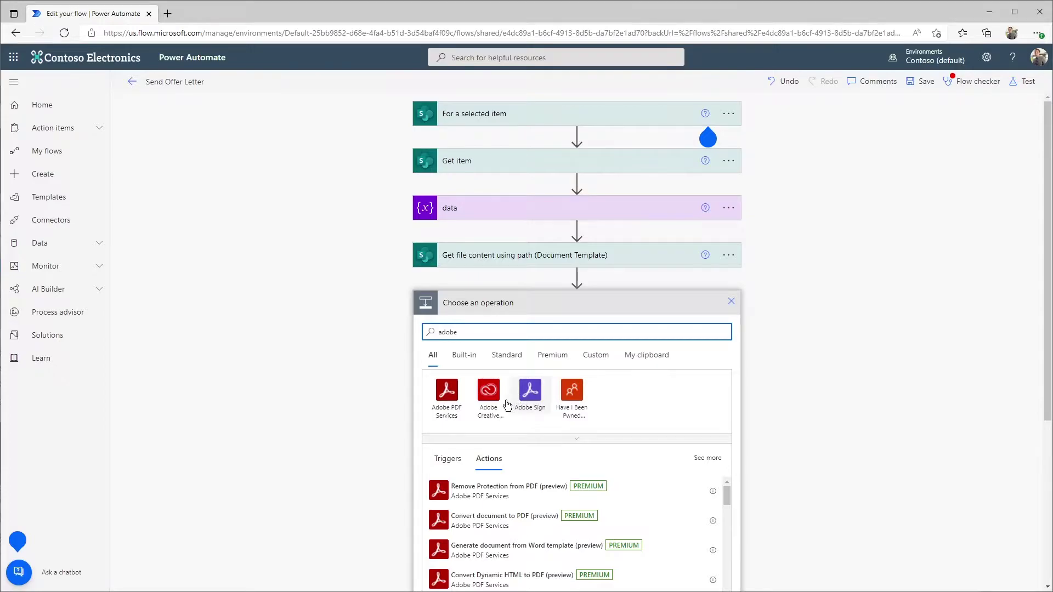
pyautogui.click(454, 401)
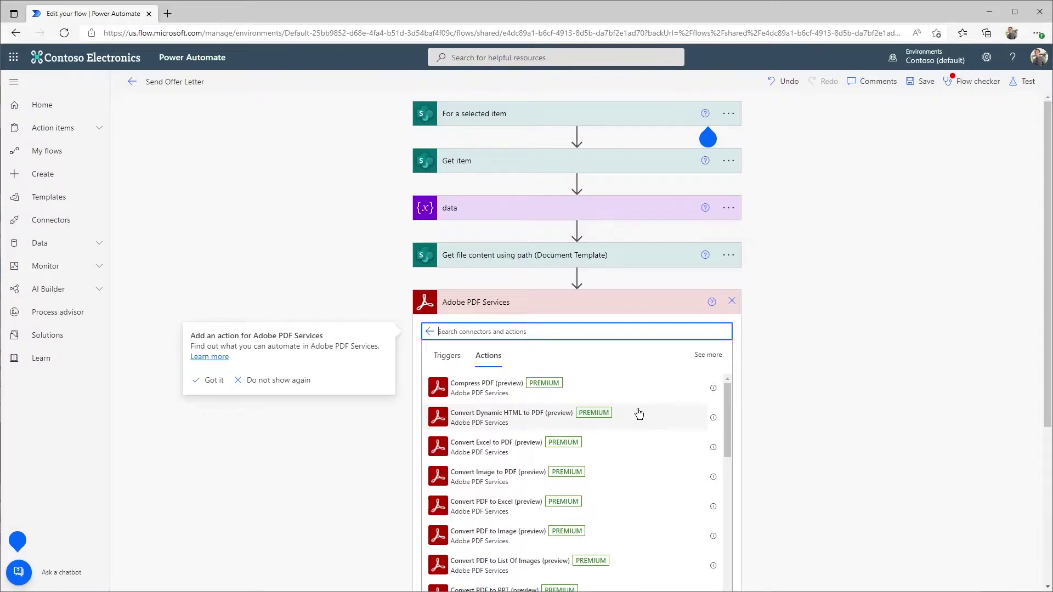
pyautogui.scroll(-5, 639, 413)
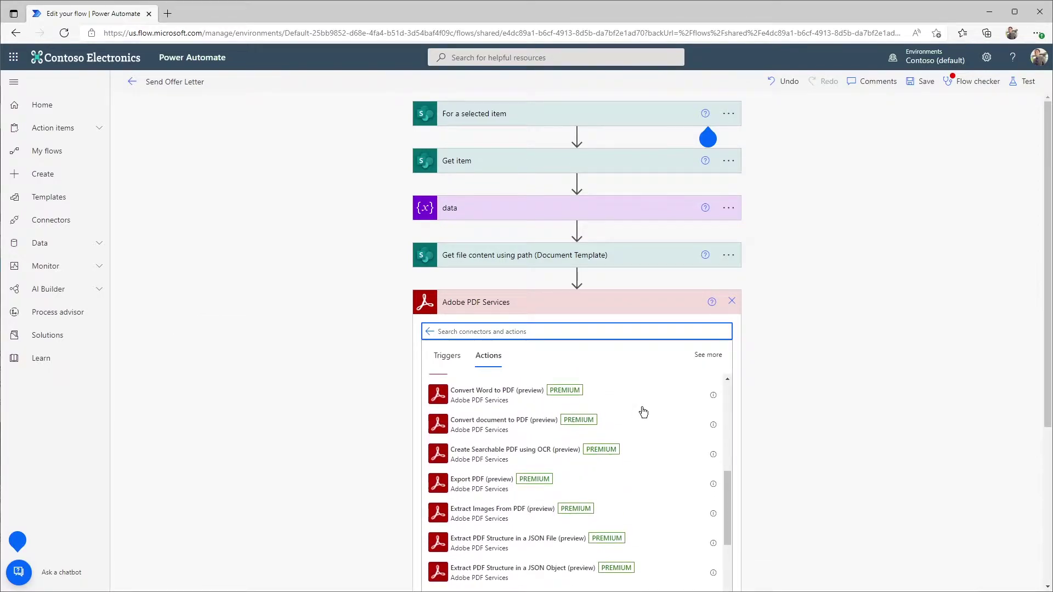
pyautogui.scroll(-5, 644, 412)
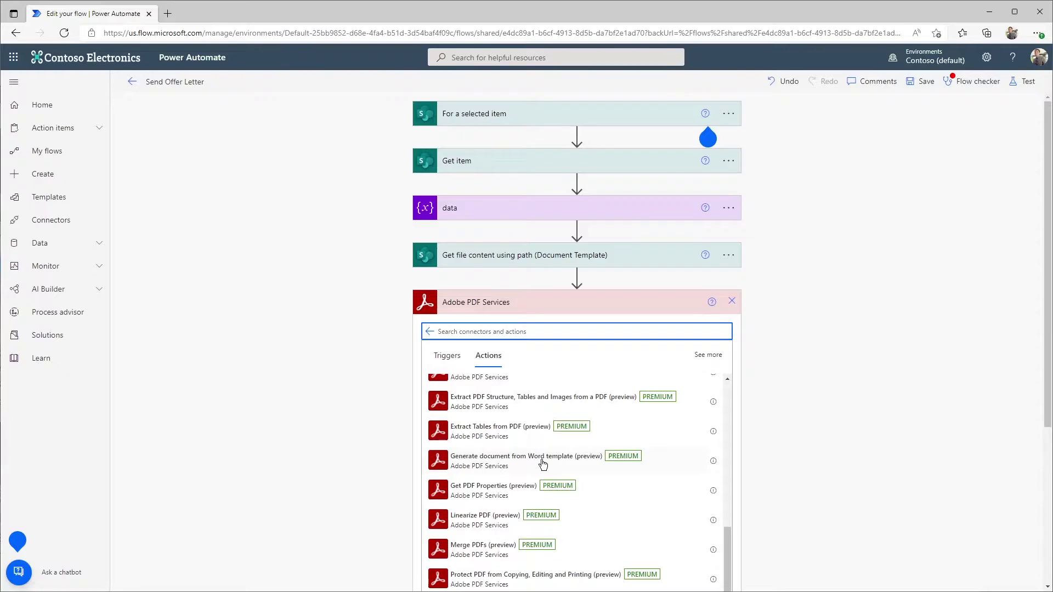
pyautogui.click(543, 464)
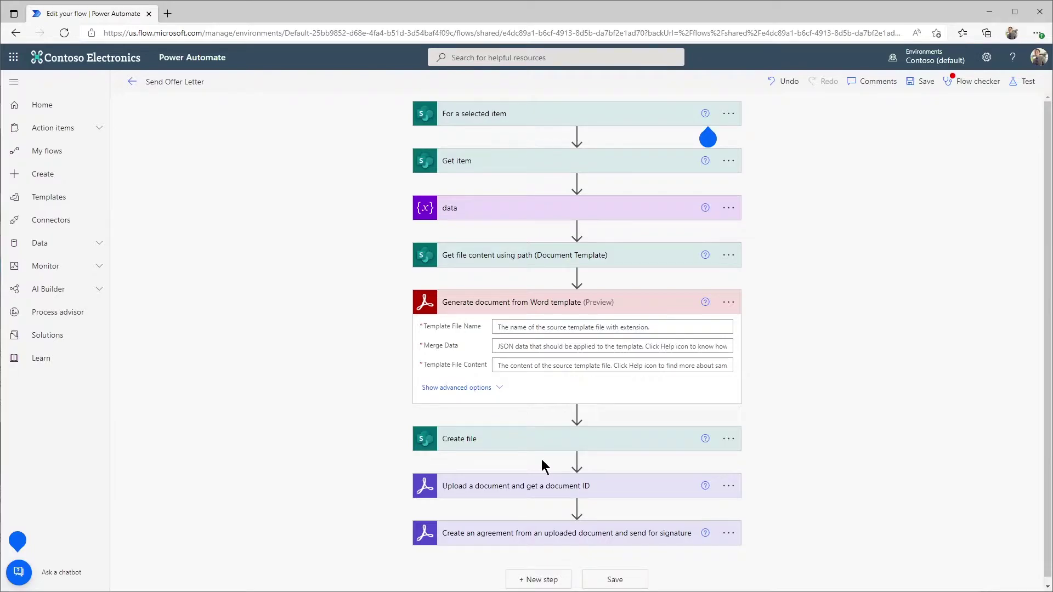
# Step: Fill the Word-template step: name file.docx, merge data from the data variable, template from File Content
pyautogui.click(592, 328)
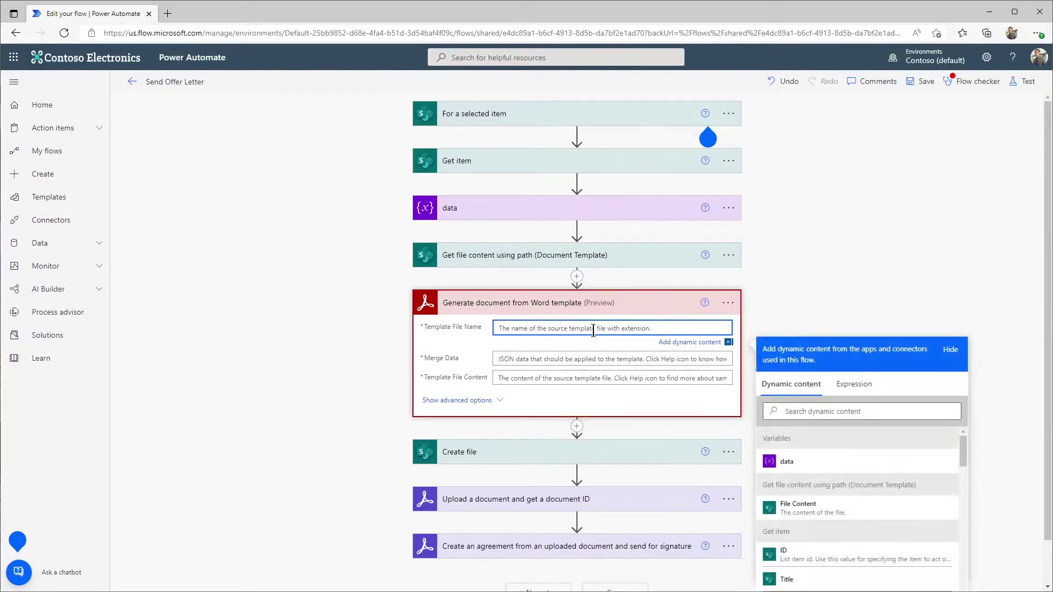
pyautogui.write('file.docx')
pyautogui.press('Tab')
pyautogui.click(571, 357)
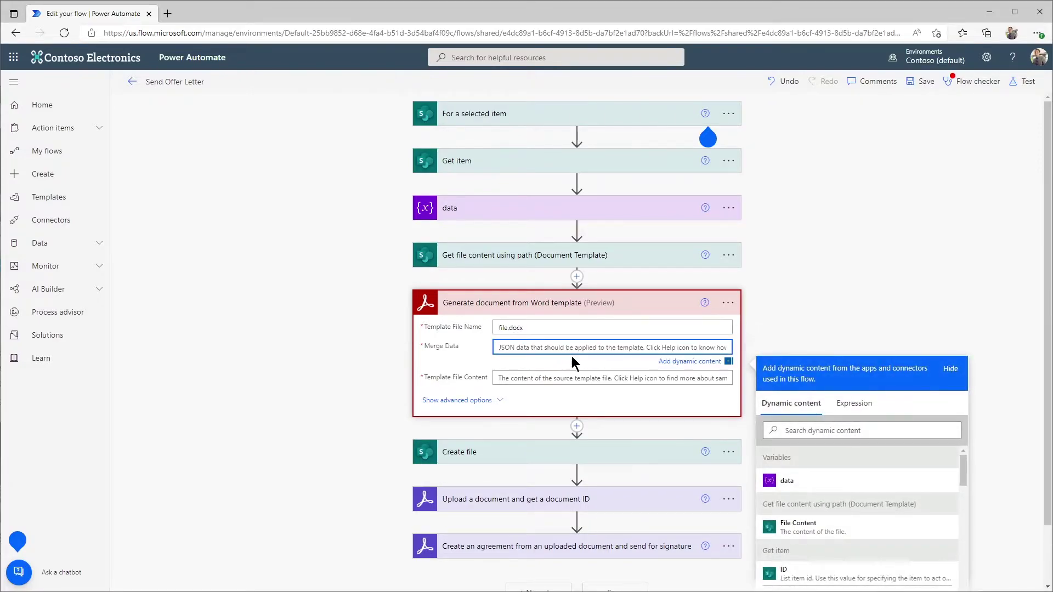
pyautogui.click(787, 483)
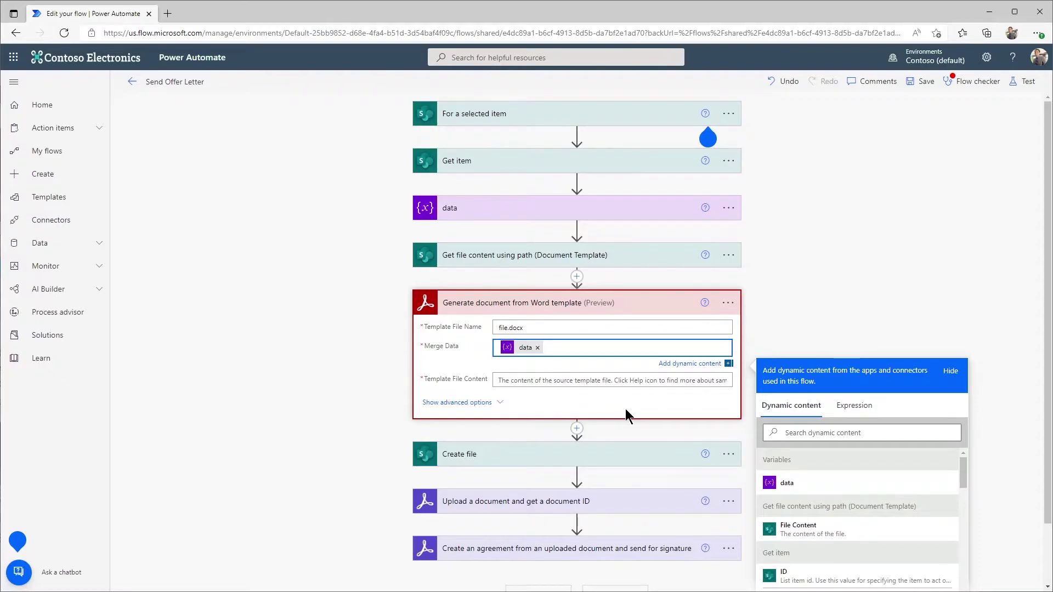
pyautogui.click(611, 380)
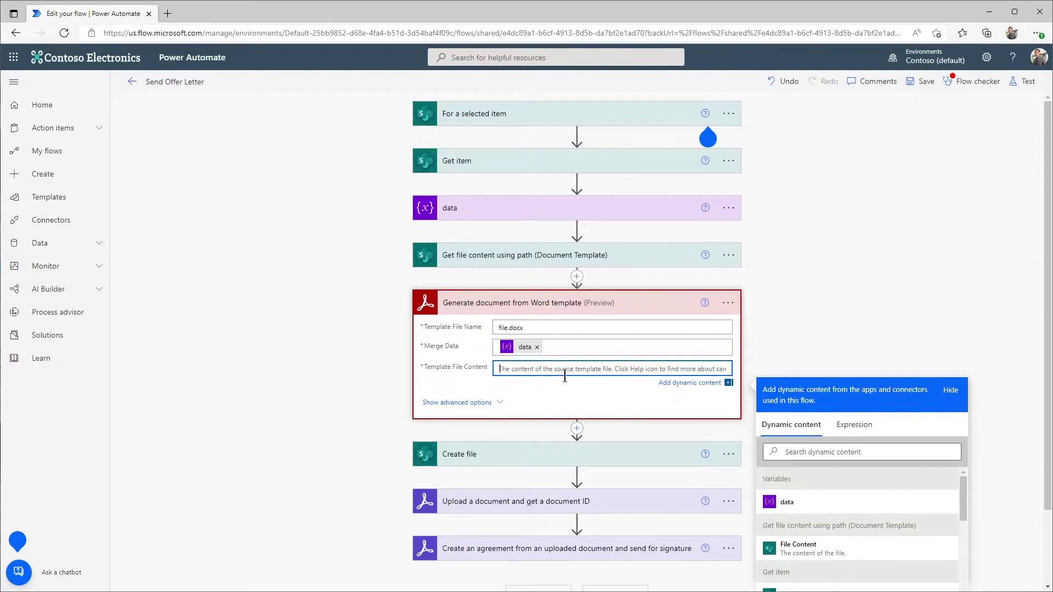
pyautogui.click(795, 546)
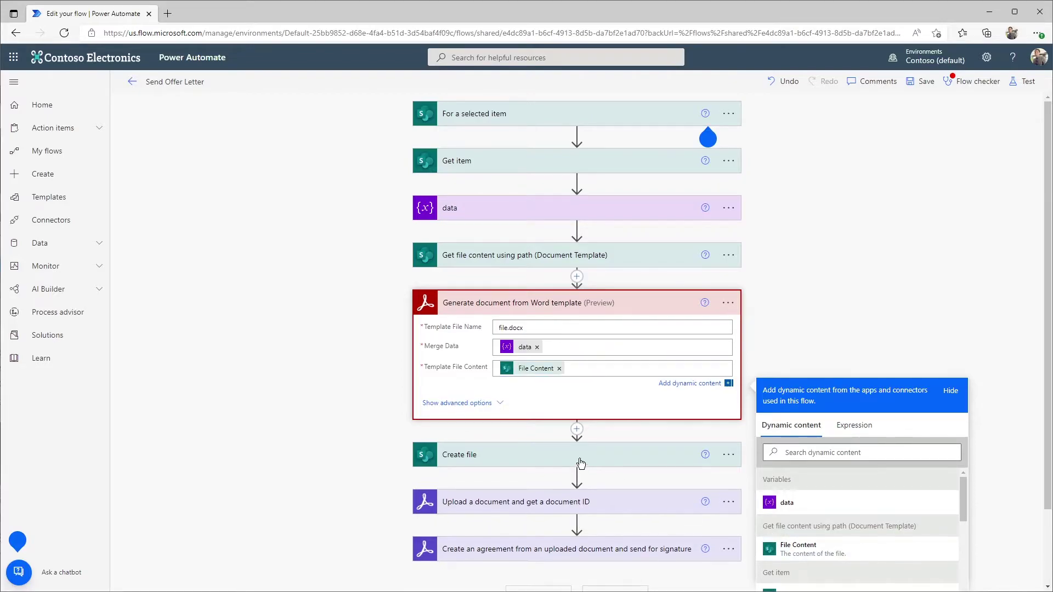
# Step: Set the Create file step's File Content to the generated Output File Content
pyautogui.click(581, 464)
pyautogui.scroll(-2, 579, 458)
pyautogui.click(572, 428)
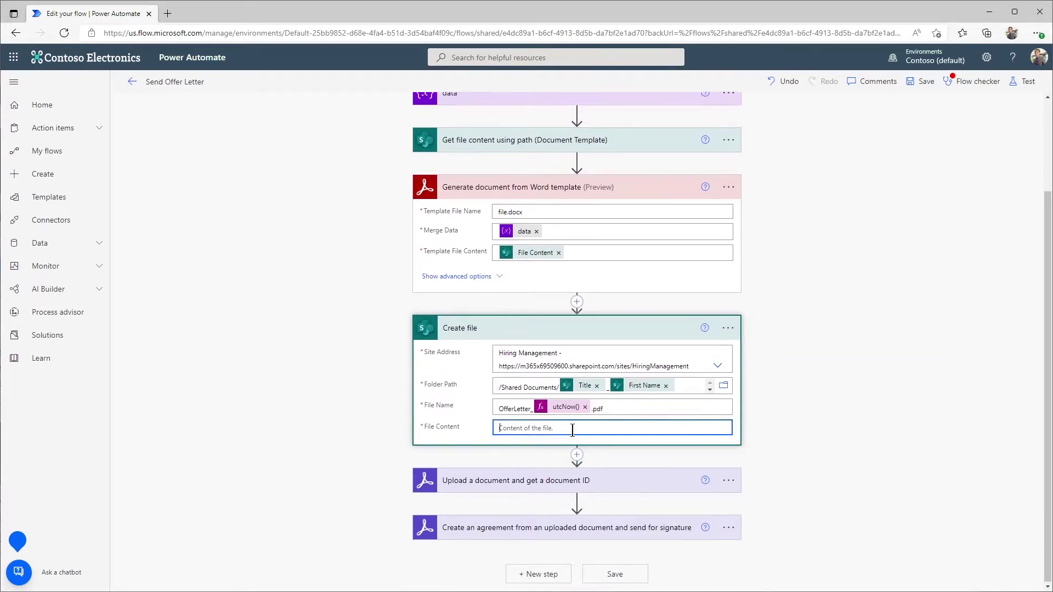
pyautogui.scroll(-3, 728, 482)
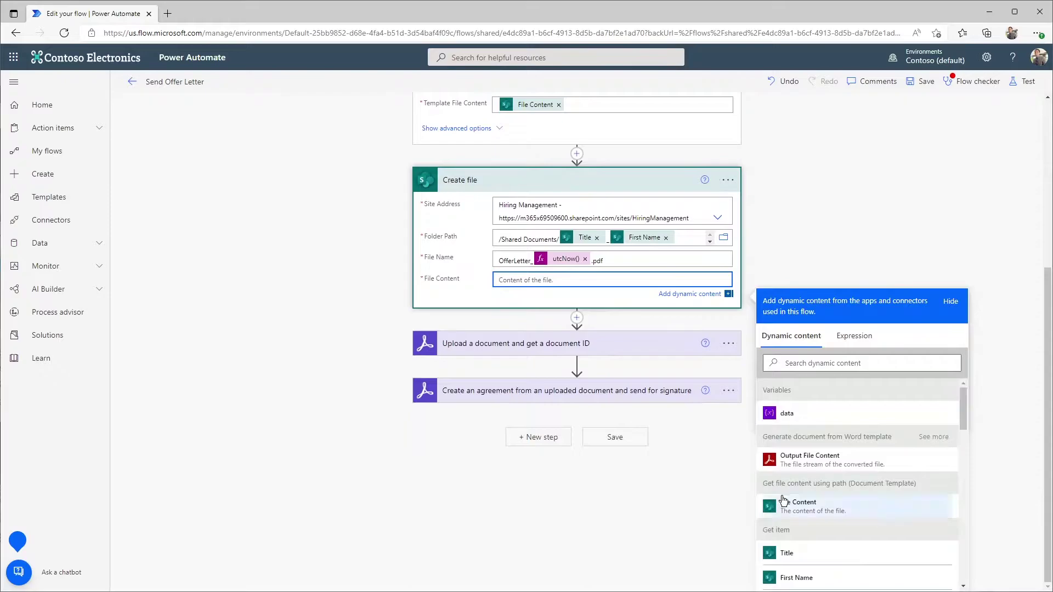
pyautogui.click(790, 469)
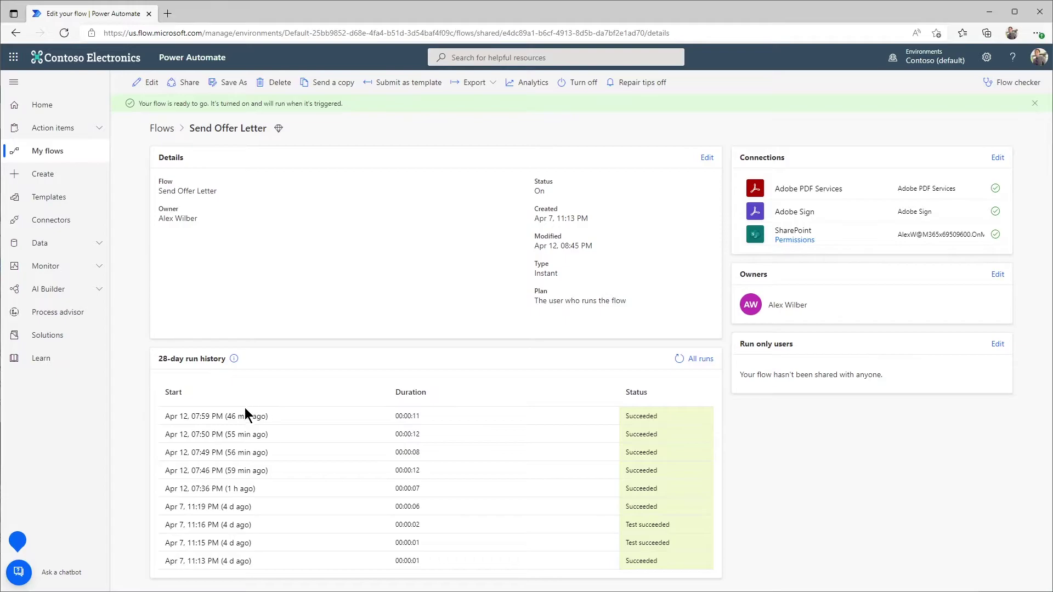
# Step: Open the latest run, expand its data step, and select the entire JSON value
pyautogui.click(241, 416)
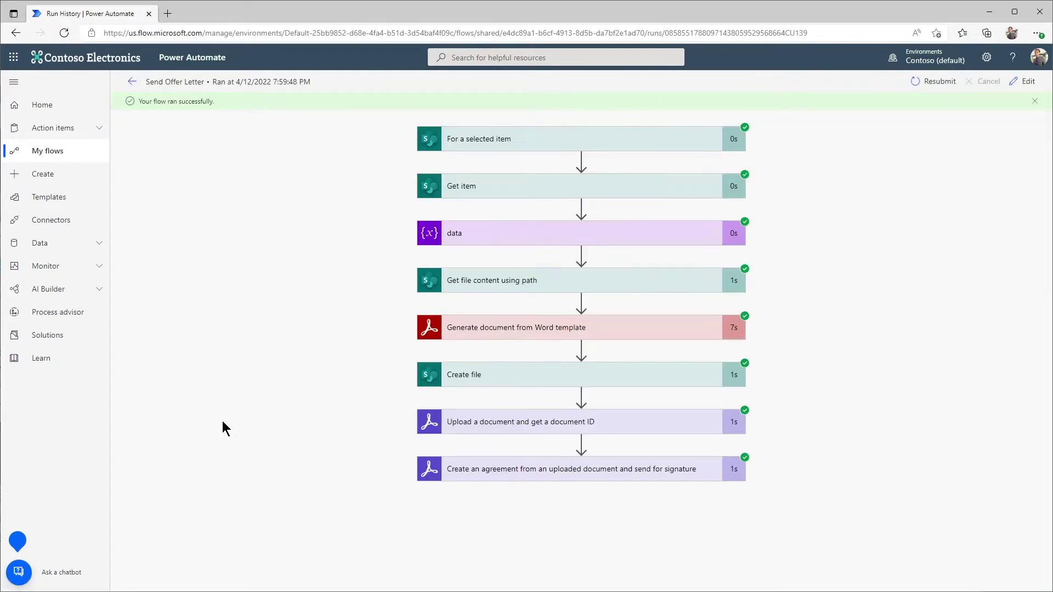
pyautogui.click(460, 238)
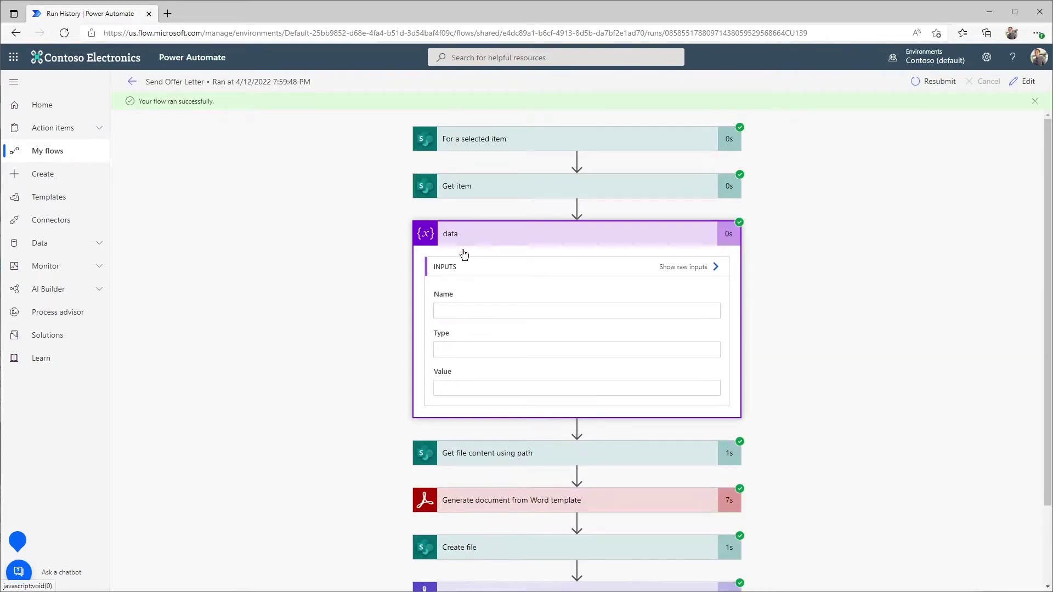
pyautogui.click(483, 385)
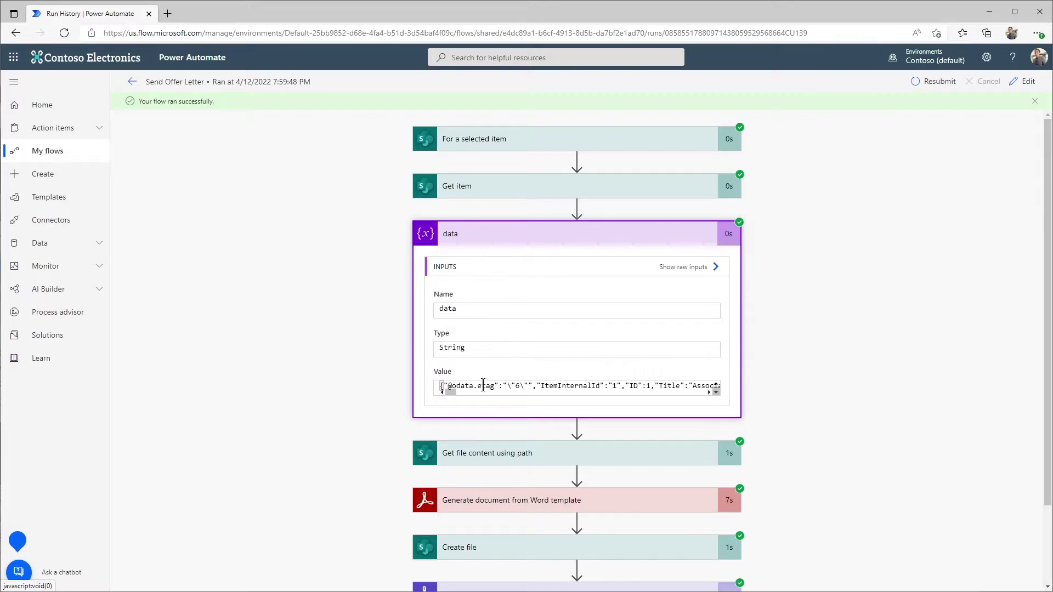
pyautogui.hotkey('ctrl', 'a')
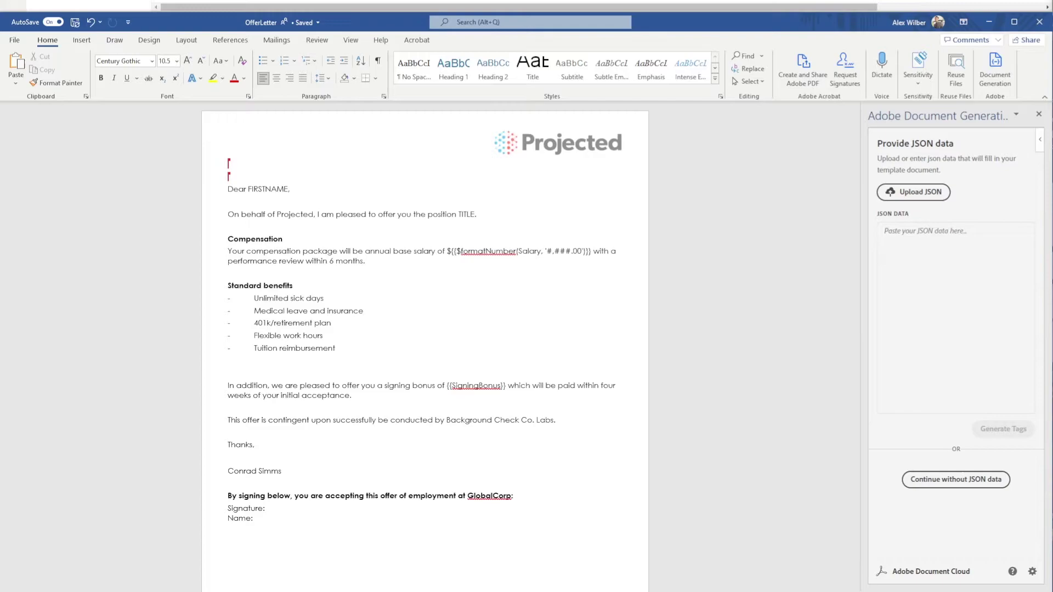
# Step: Paste the flow's JSON into the JSON Data box and generate tags from it
pyautogui.click(978, 291)
pyautogui.hotkey('ctrl', 'v')
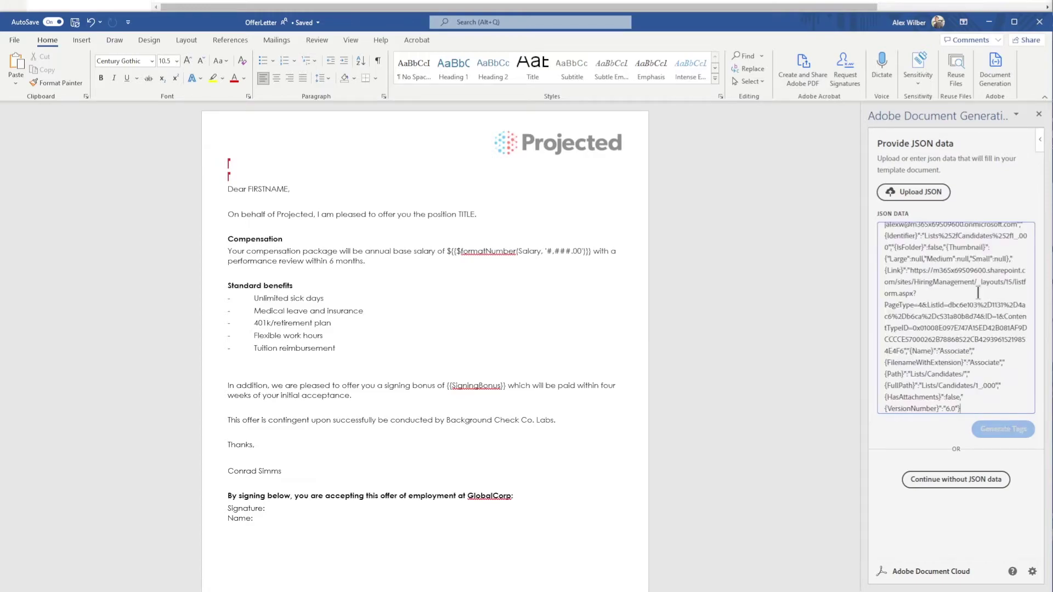
pyautogui.click(1005, 430)
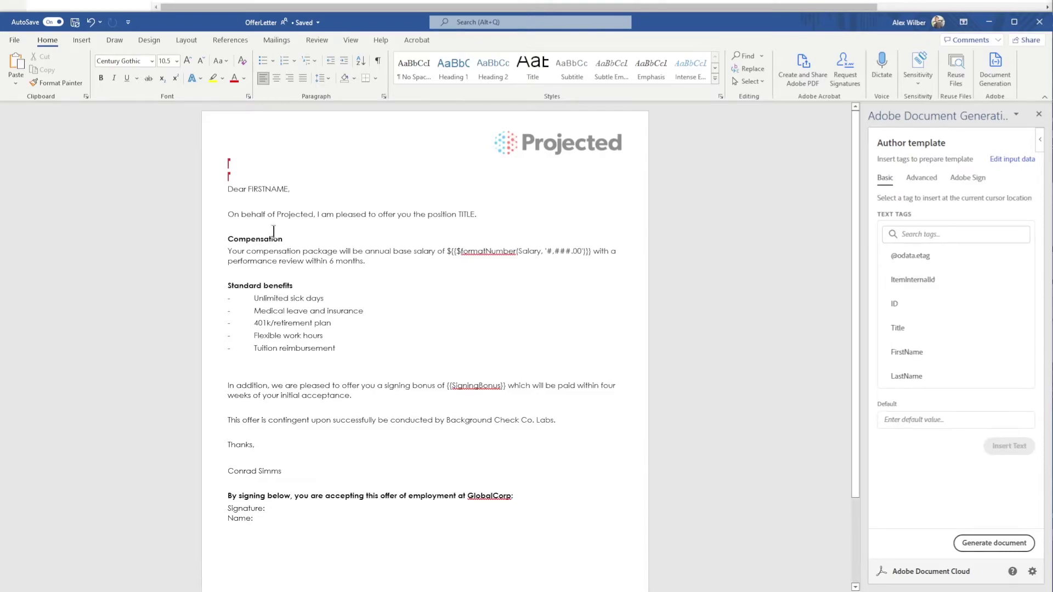
# Step: Replace the FIRSTNAME placeholder in the greeting with the {{FirstName}} tag
pyautogui.doubleClick(258, 190)
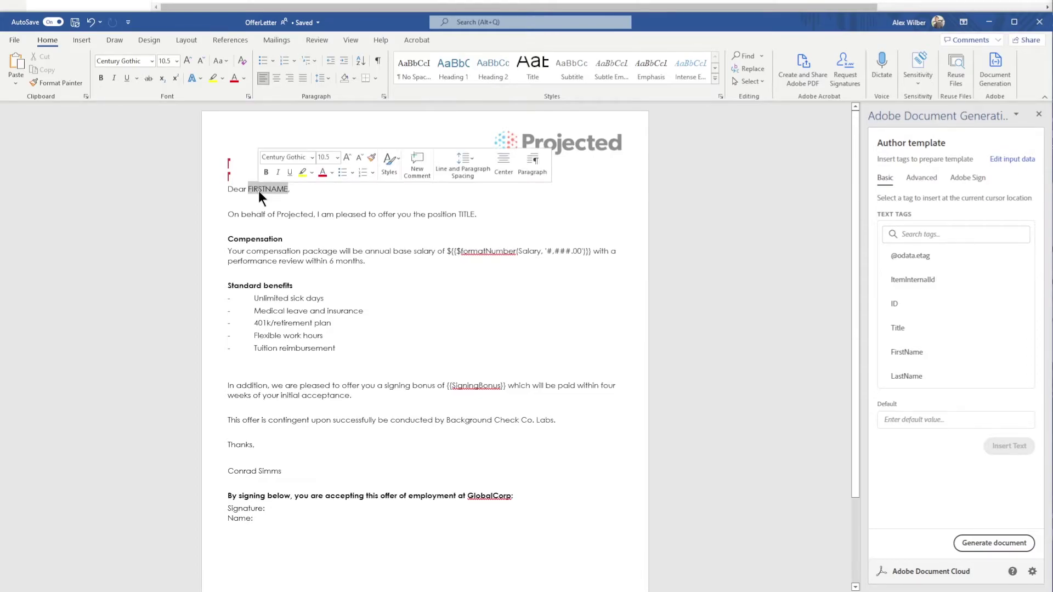
pyautogui.click(942, 234)
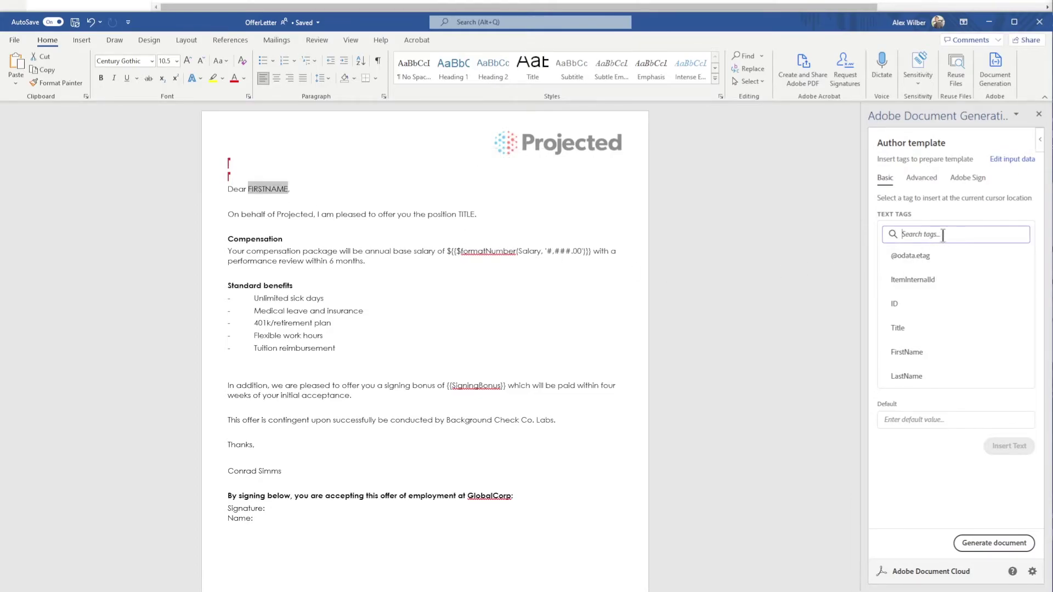
pyautogui.write('first')
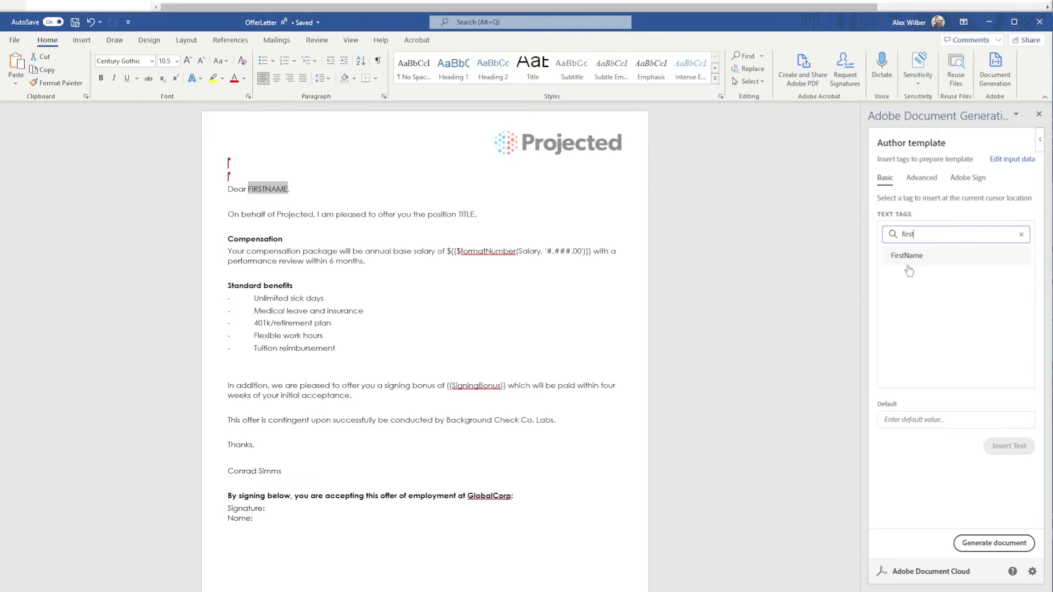
pyautogui.click(908, 264)
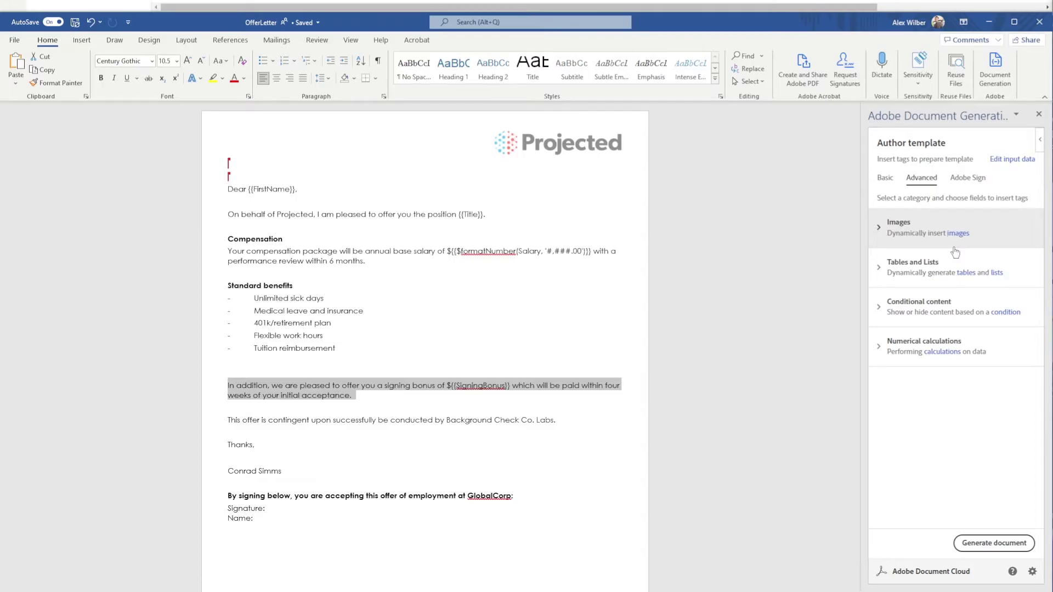
# Step: Wrap the signing-bonus paragraph in a conditional section shown only when SigningBonus > 0
pyautogui.click(952, 309)
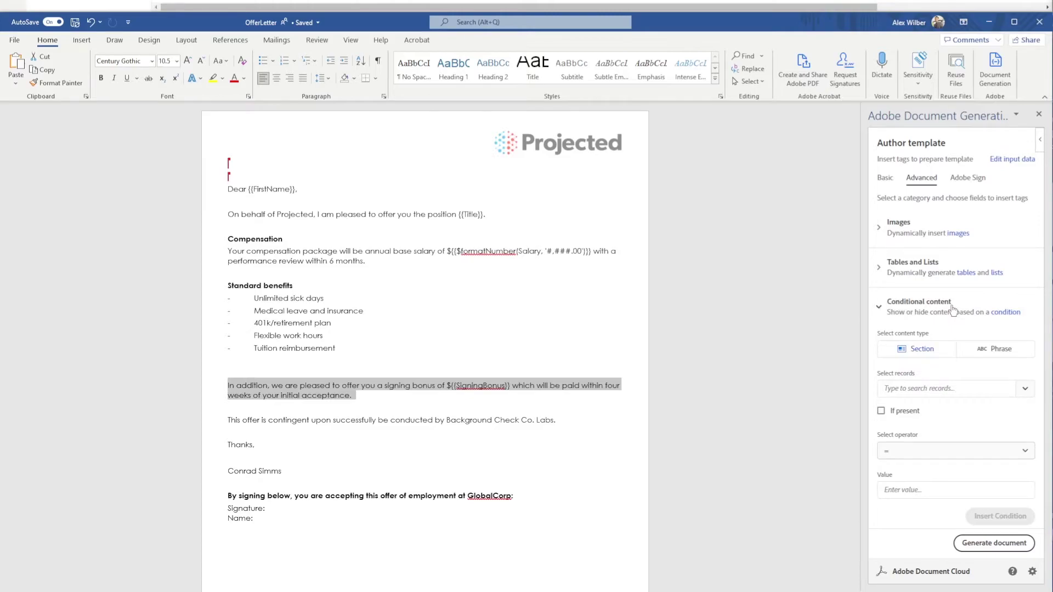
pyautogui.click(1022, 390)
pyautogui.write('sign')
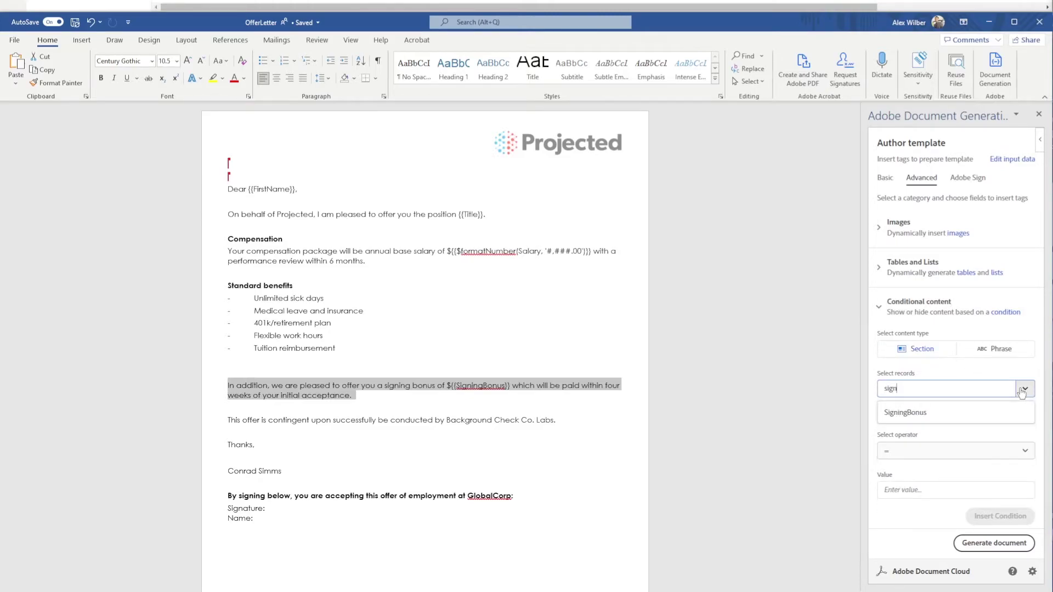
pyautogui.click(995, 411)
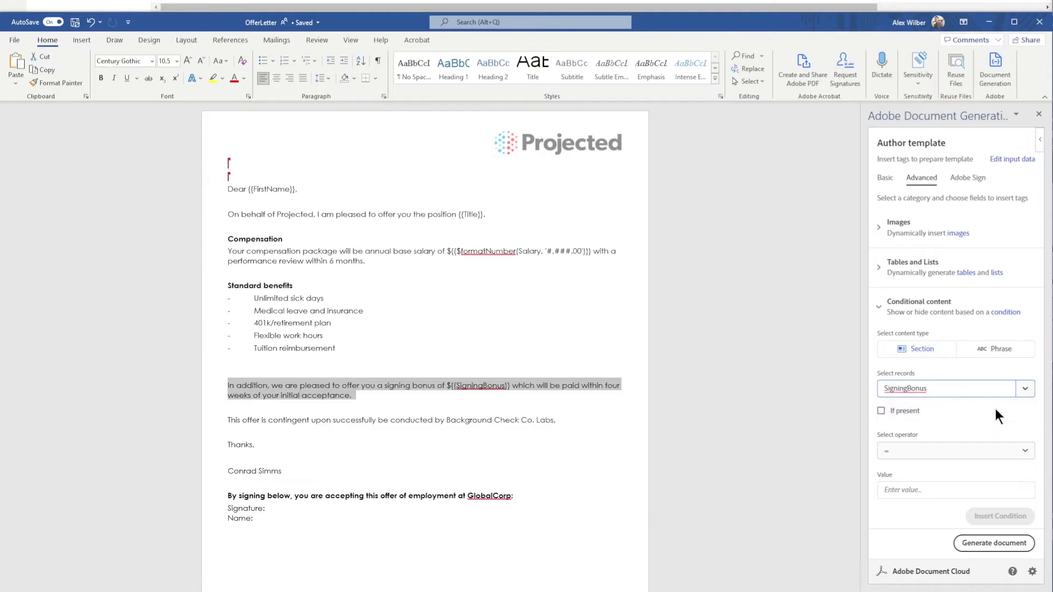
pyautogui.click(990, 446)
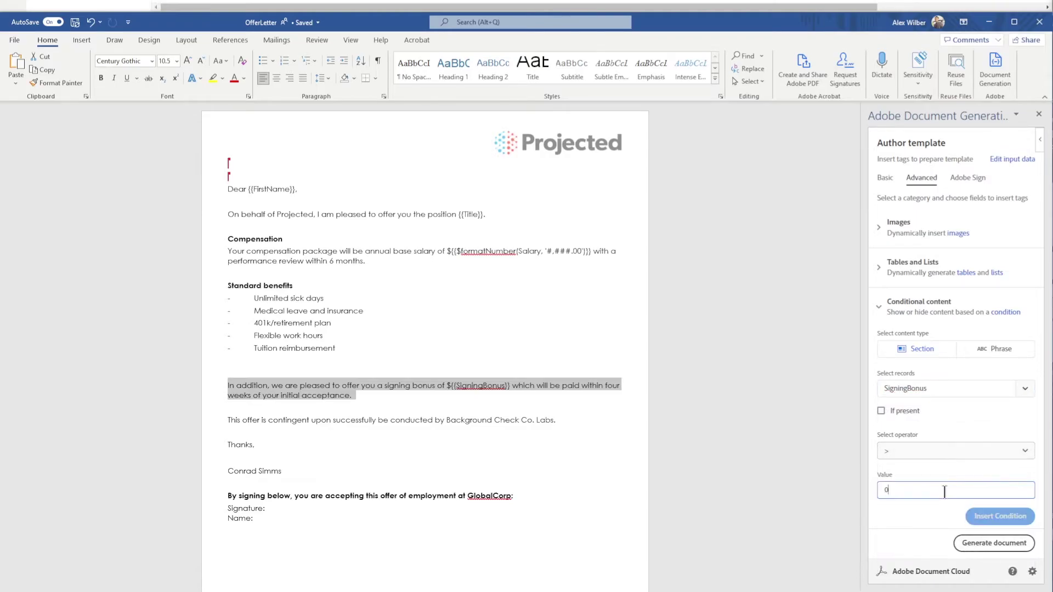
pyautogui.click(1000, 517)
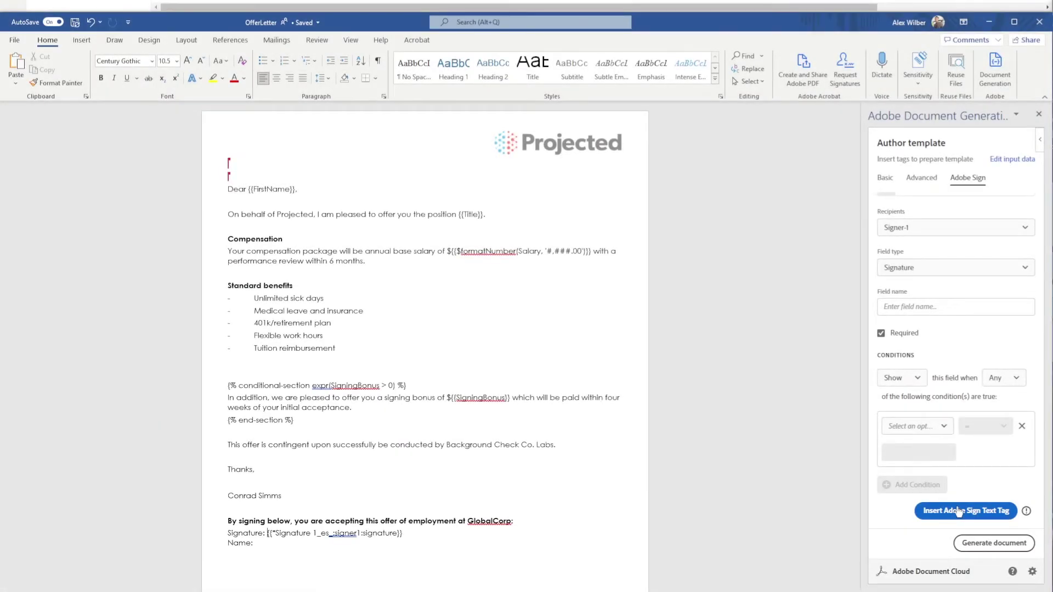
# Step: Generate a test offer letter from the tagged template and open its PDF preview
pyautogui.click(983, 540)
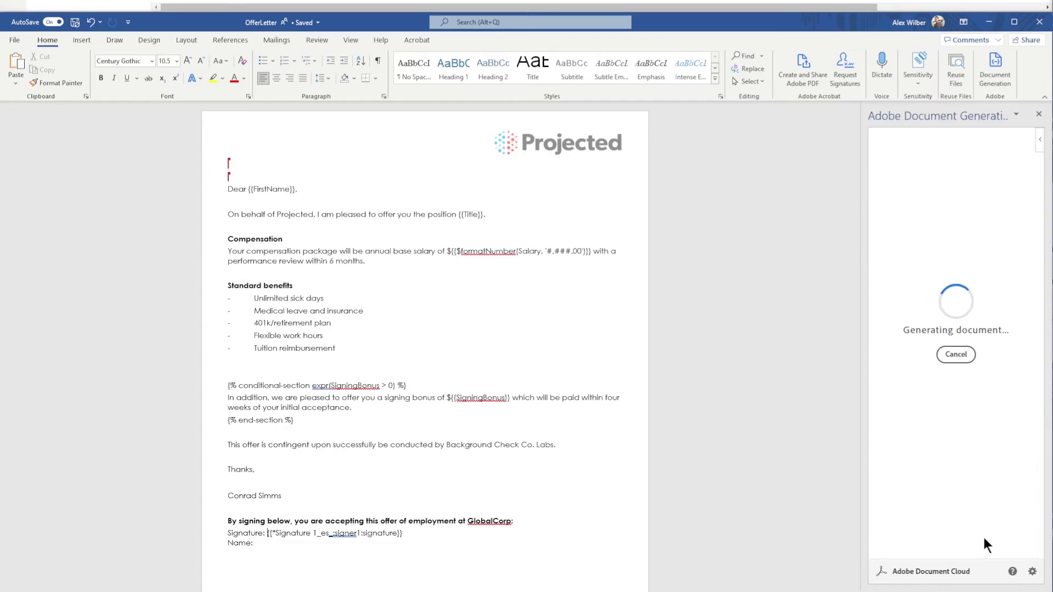
pyautogui.click(999, 219)
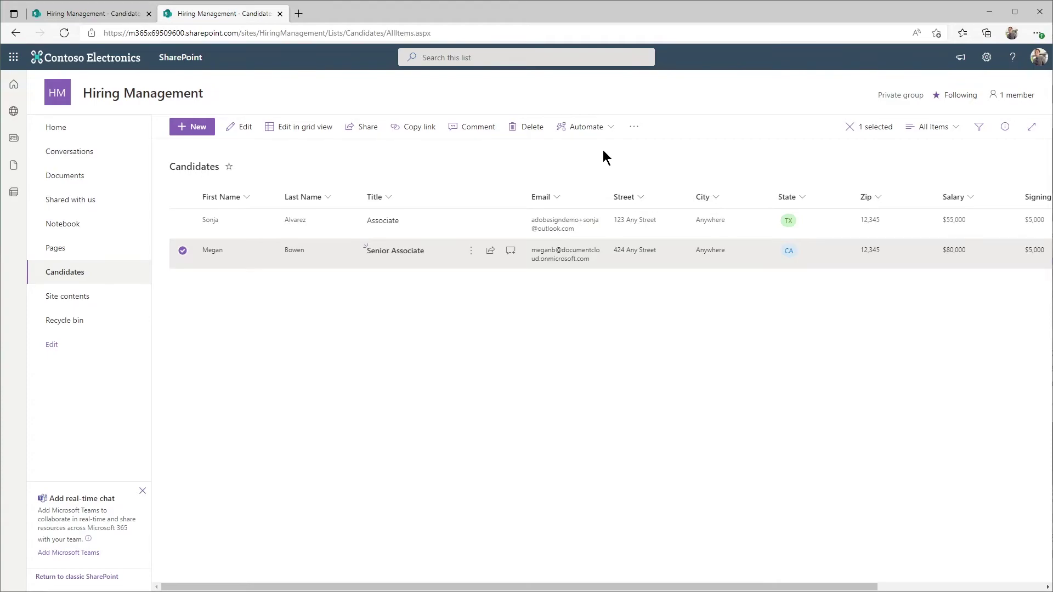
# Step: Run the Send Offer Letter flow from Automate on the selected Senior Associate candidate
pyautogui.click(584, 126)
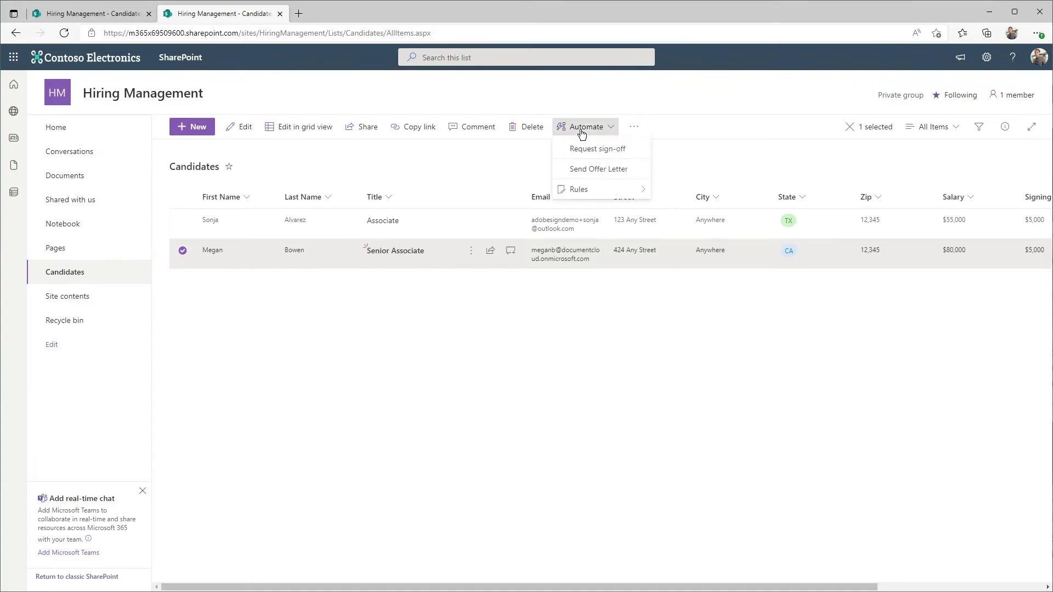
pyautogui.click(599, 170)
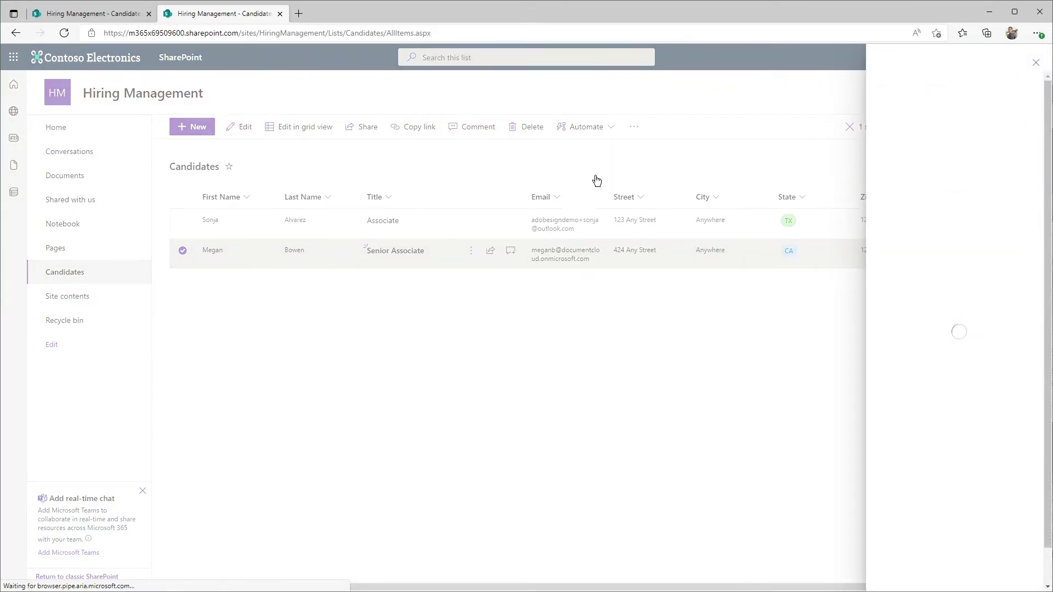
pyautogui.click(899, 573)
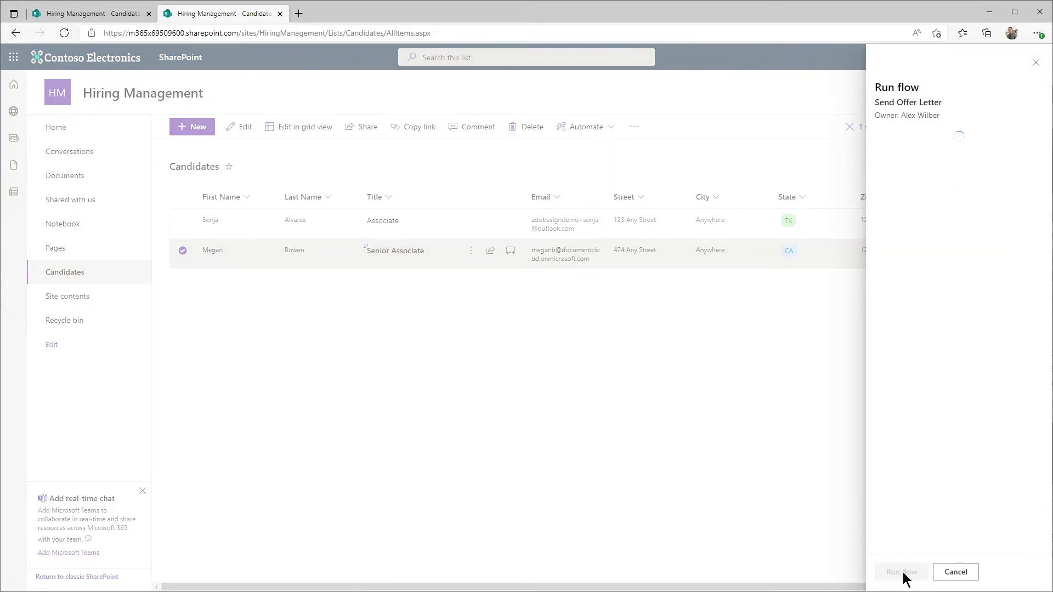